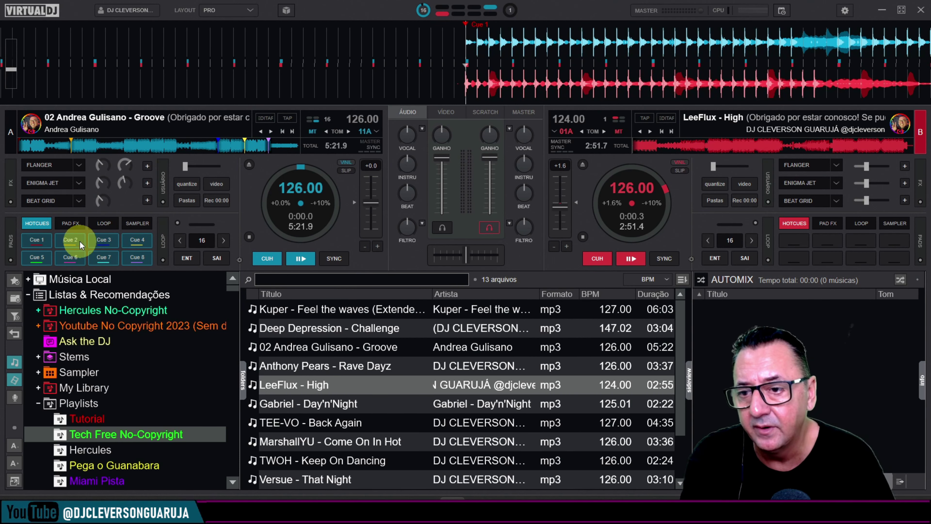
Step: Switch deck A's pads to the Pad FX page
{"action": "left_click", "coordinate": [70, 225]}
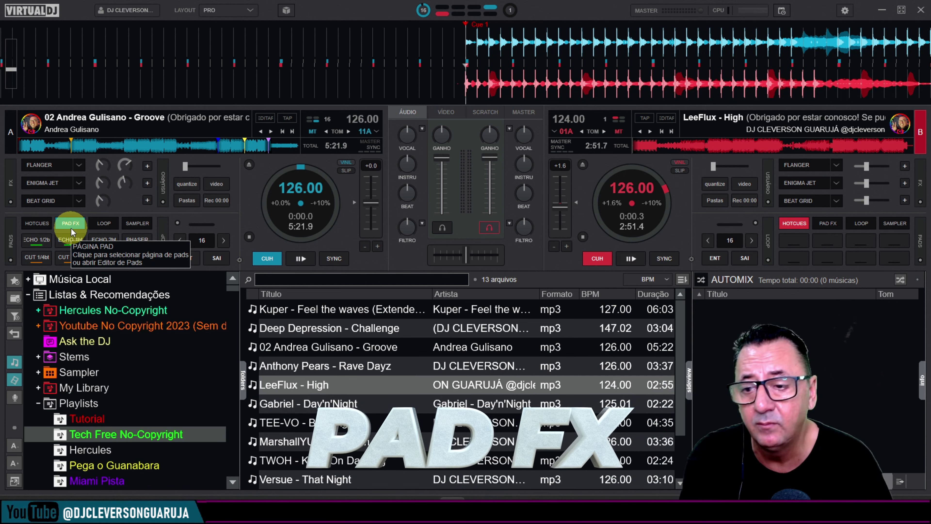
{"action": "left_click", "coordinate": [134, 257]}
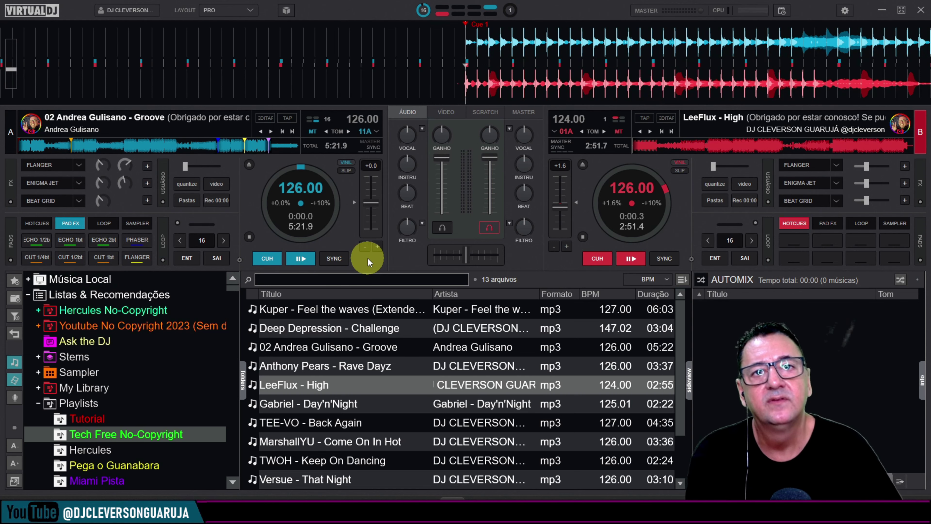
Step: Search the pad extensions in the settings for "pad fx", locate the Pad FX entry, and close the settings
{"action": "left_click", "coordinate": [844, 10]}
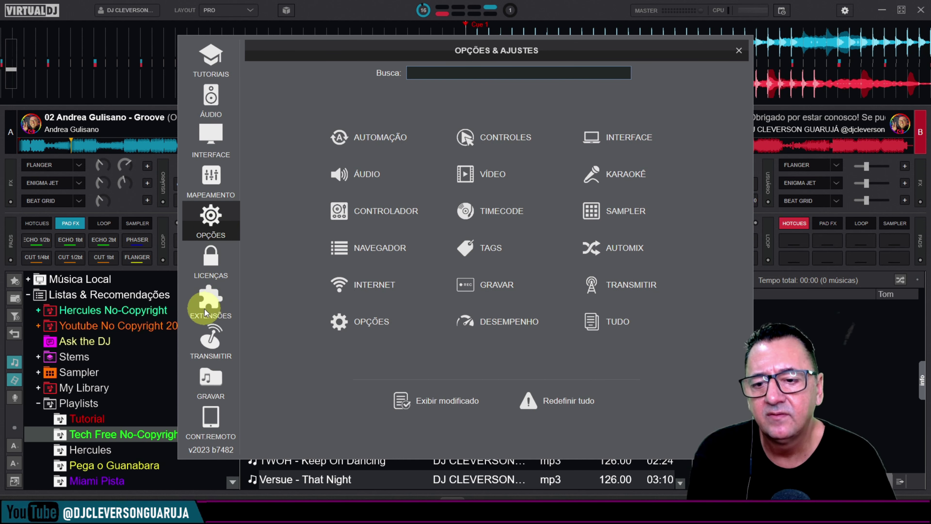
{"action": "left_click", "coordinate": [211, 302]}
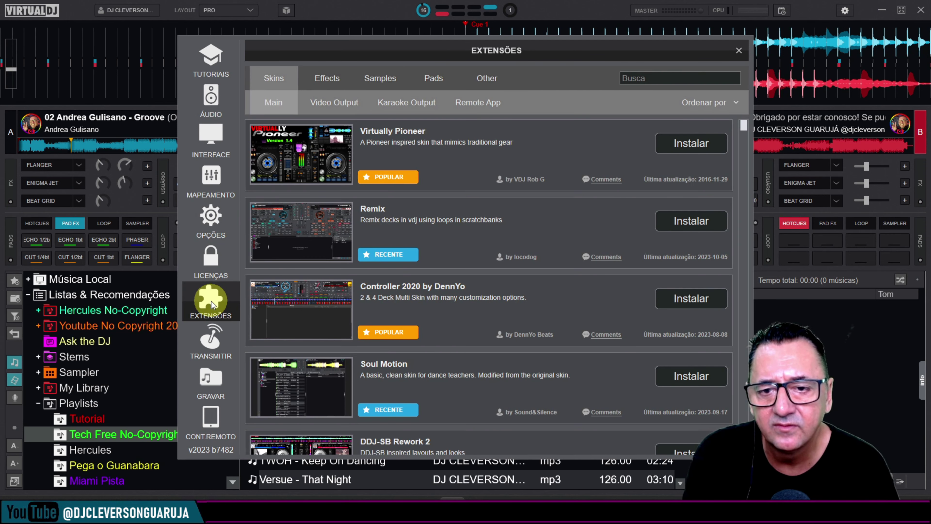
{"action": "left_click", "coordinate": [429, 82]}
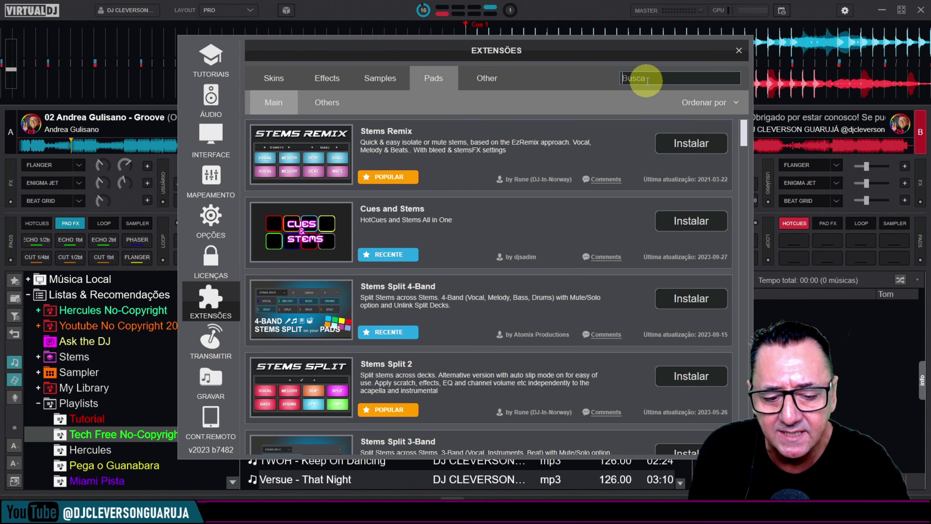
{"action": "type", "text": "pad fx"}
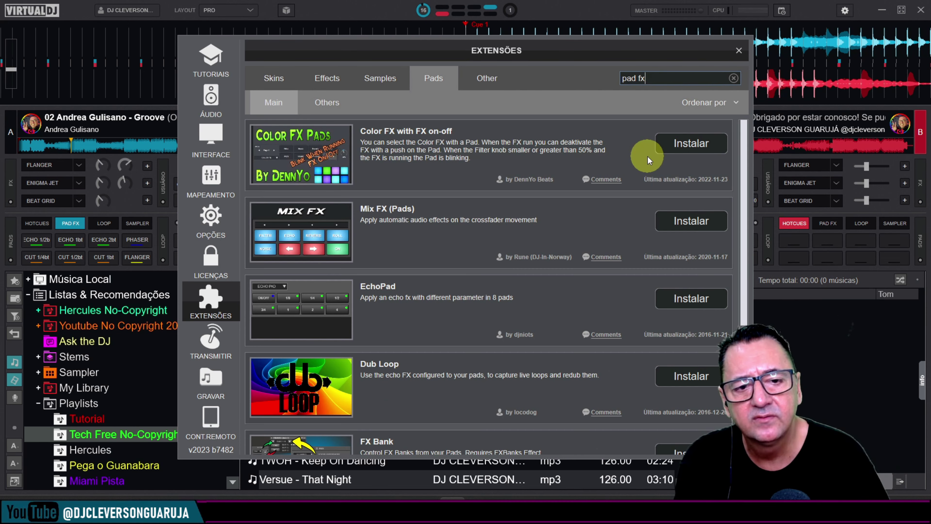
{"action": "scroll", "coordinate": [648, 161], "scroll_direction": "down", "scroll_amount": 5}
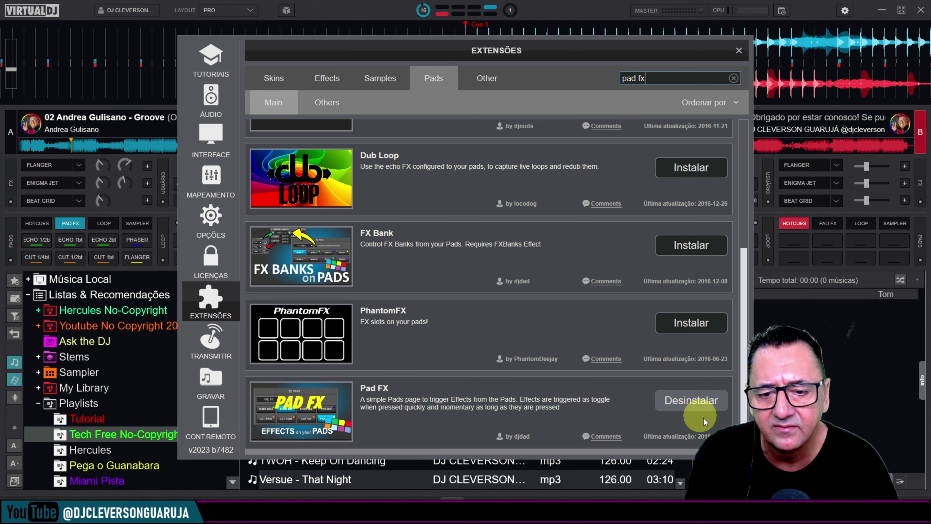
{"action": "left_click", "coordinate": [739, 50]}
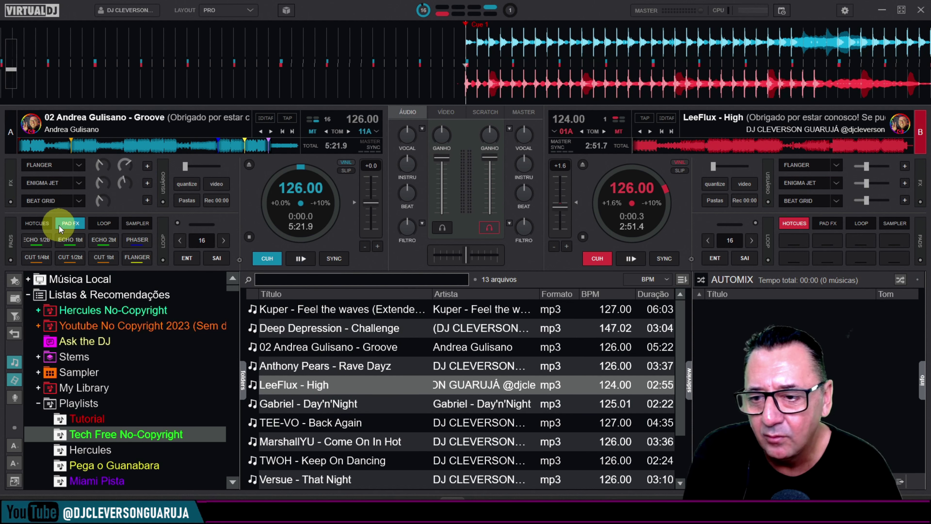
Step: Display deck A's Hotcues, Loop and Sampler pad pages in turn
{"action": "left_click", "coordinate": [42, 223]}
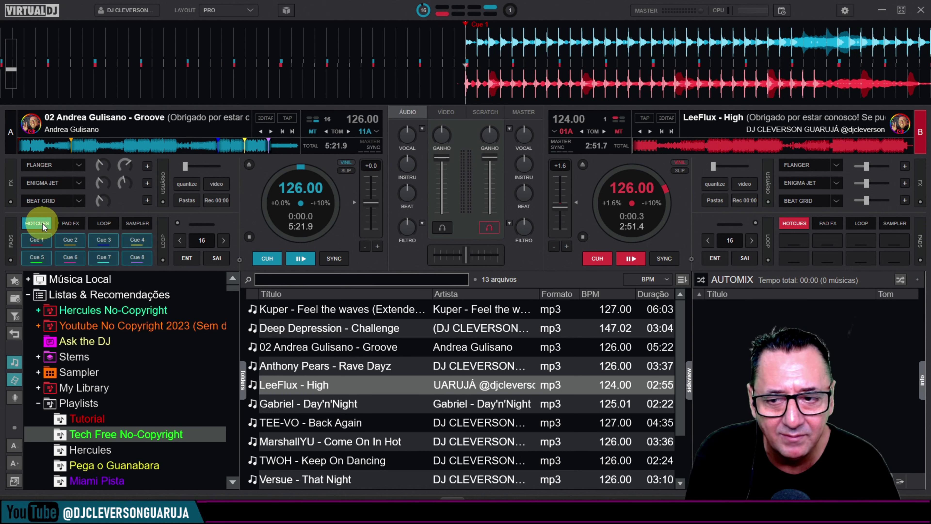
{"action": "left_click", "coordinate": [97, 223]}
{"action": "left_click", "coordinate": [131, 224]}
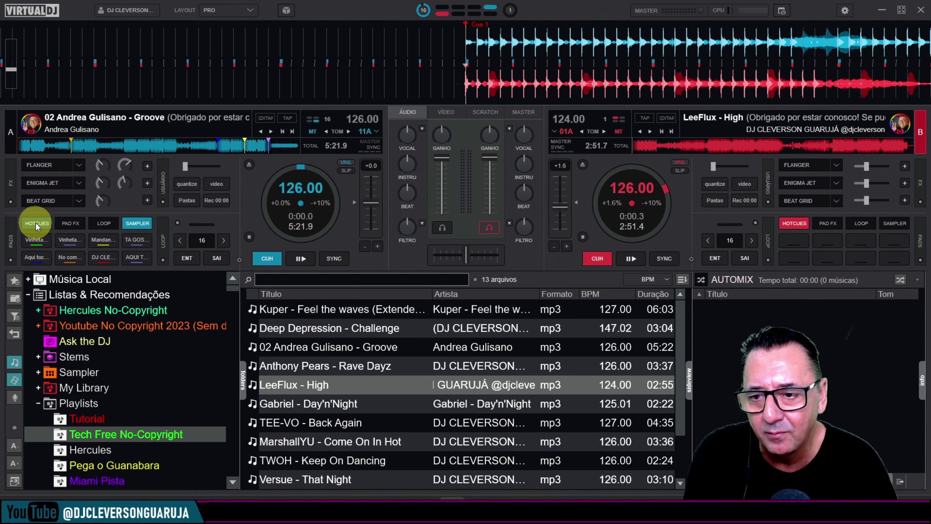
Step: Change deck A's pads panel to the single-page layout and back to the layout with four page buttons
{"action": "left_click", "coordinate": [12, 244]}
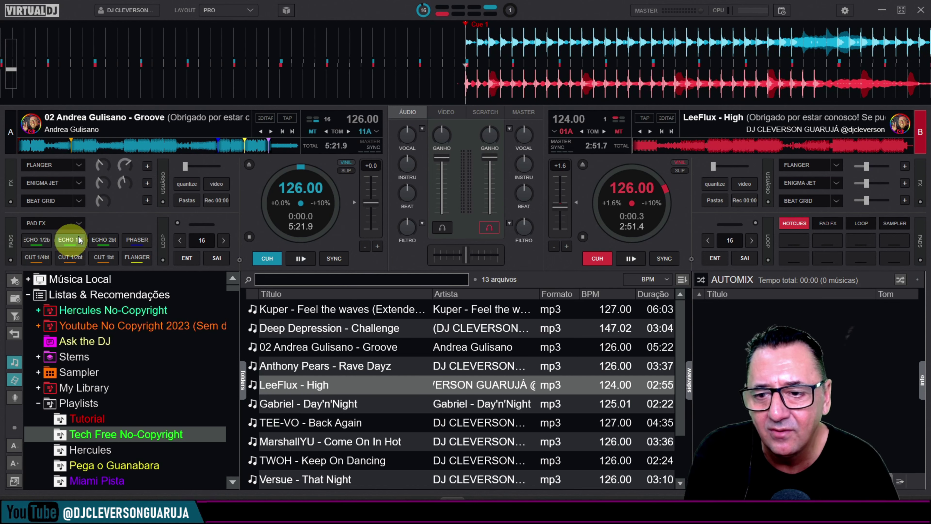
{"action": "left_click", "coordinate": [54, 239]}
{"action": "left_click", "coordinate": [10, 261]}
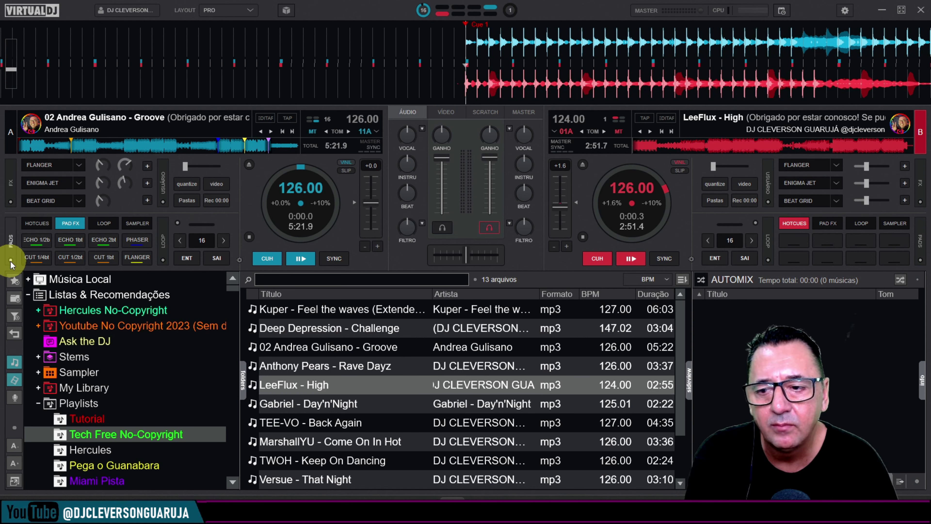
Step: Alternate deck A's pads panel between the Pads (default) and Pads (4 btn) display modes, ending on the four-button one
{"action": "left_click", "coordinate": [10, 260]}
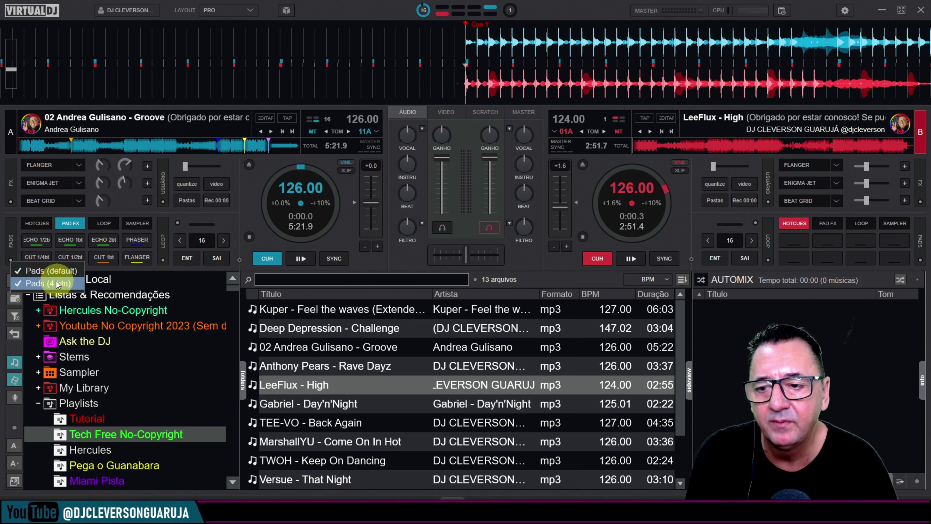
{"action": "left_click", "coordinate": [19, 286]}
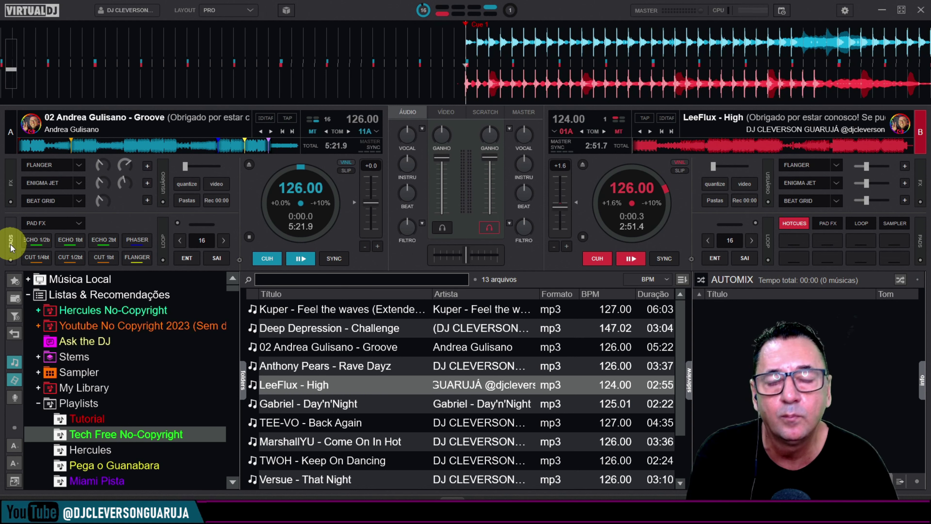
{"action": "left_click", "coordinate": [11, 260]}
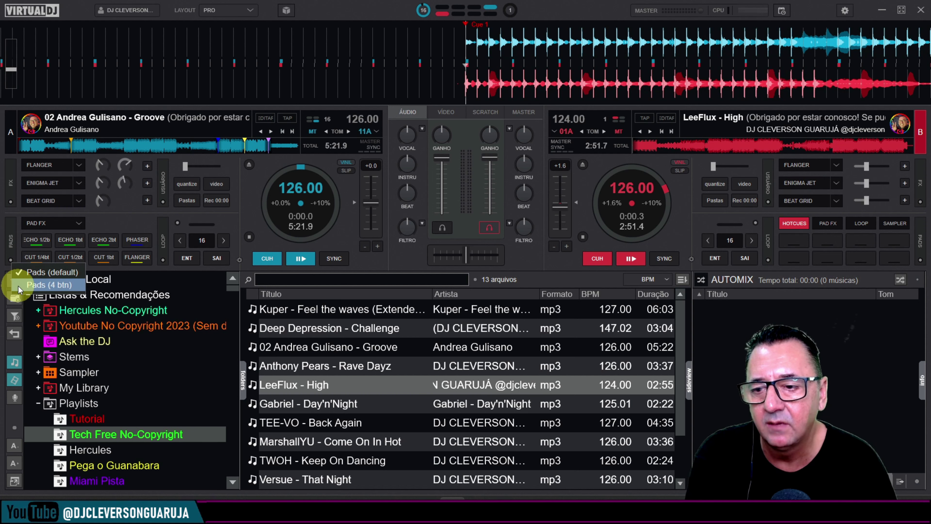
{"action": "left_click", "coordinate": [18, 271]}
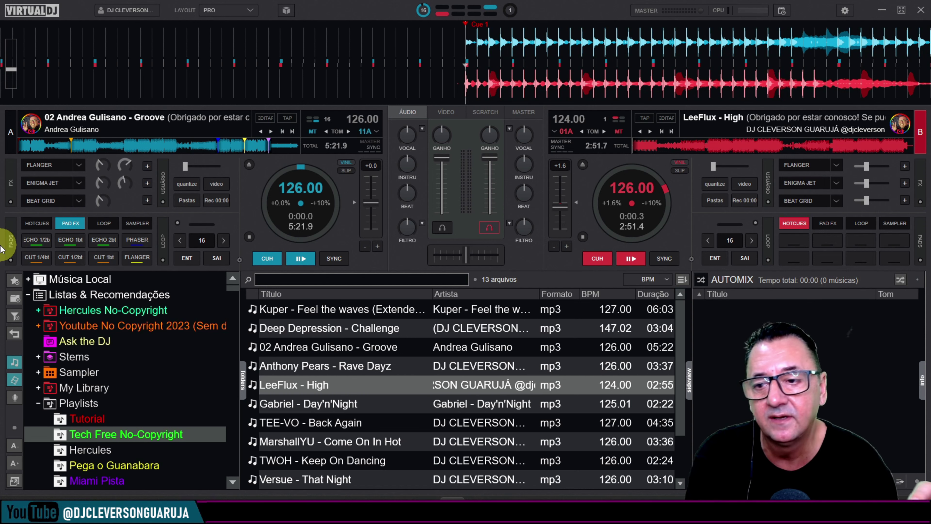
{"action": "left_click", "coordinate": [14, 252]}
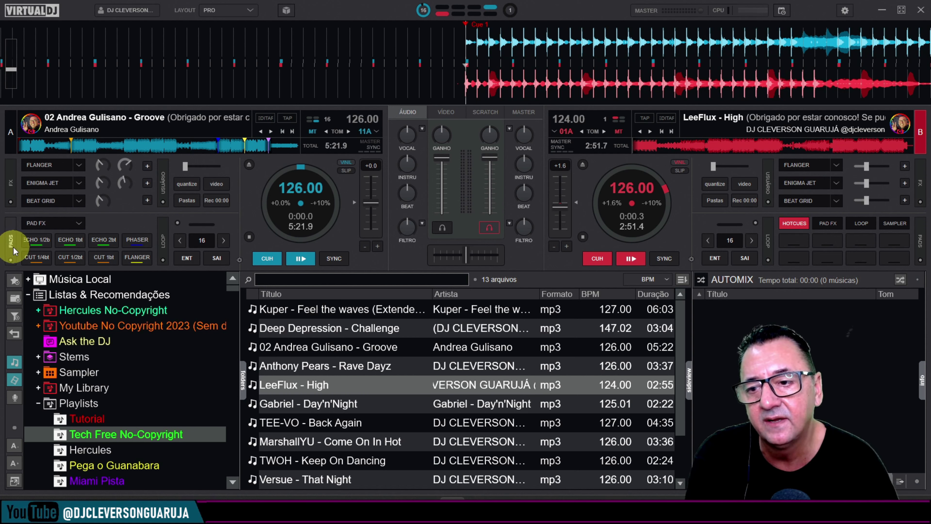
{"action": "left_click", "coordinate": [15, 251]}
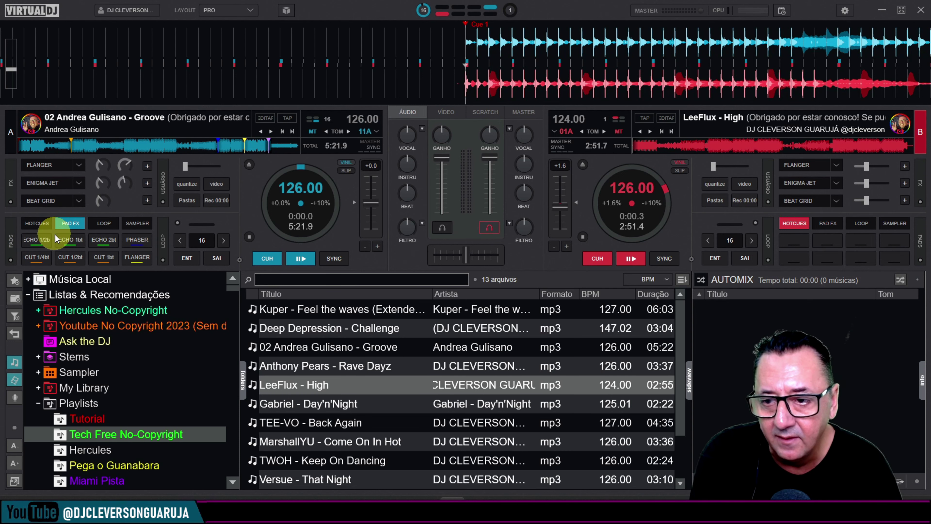
Step: Go through deck A's Hotcues and Pad FX pages, ending on the Loop page
{"action": "left_click", "coordinate": [45, 224]}
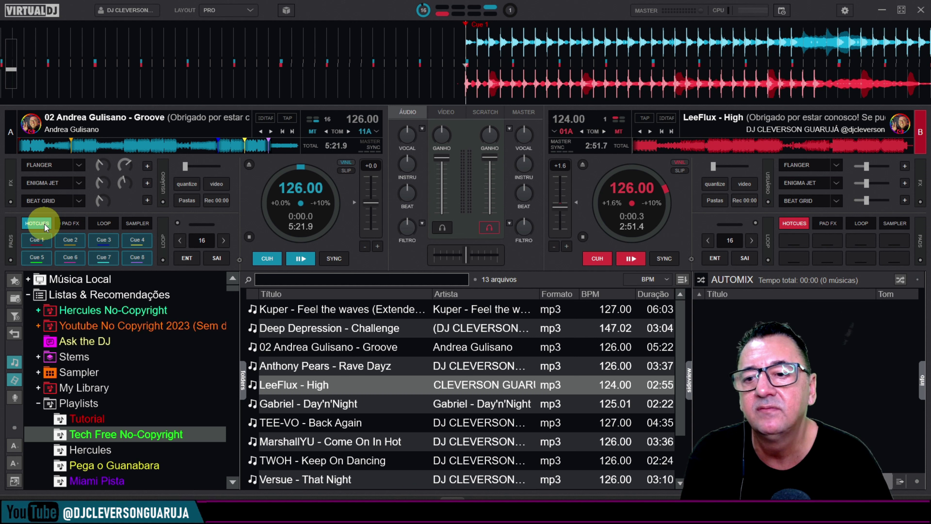
{"action": "left_click", "coordinate": [66, 225]}
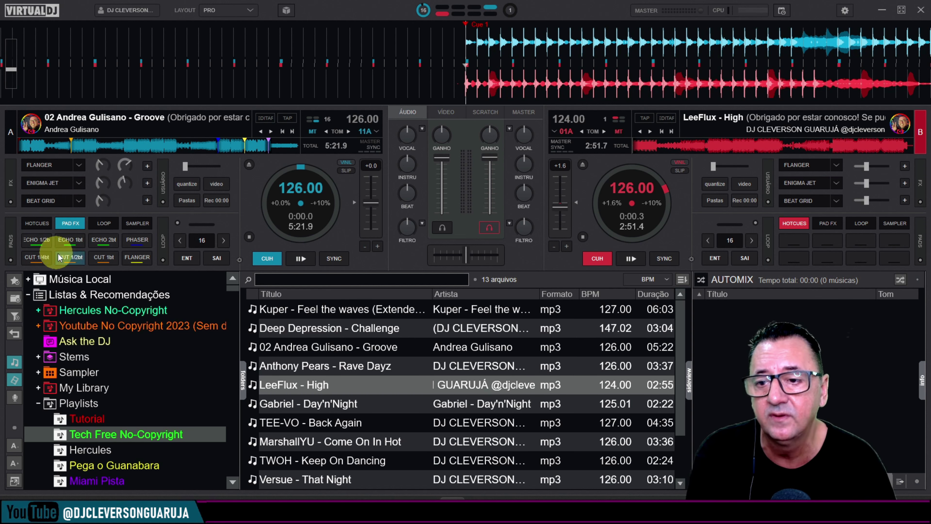
{"action": "left_click", "coordinate": [105, 224]}
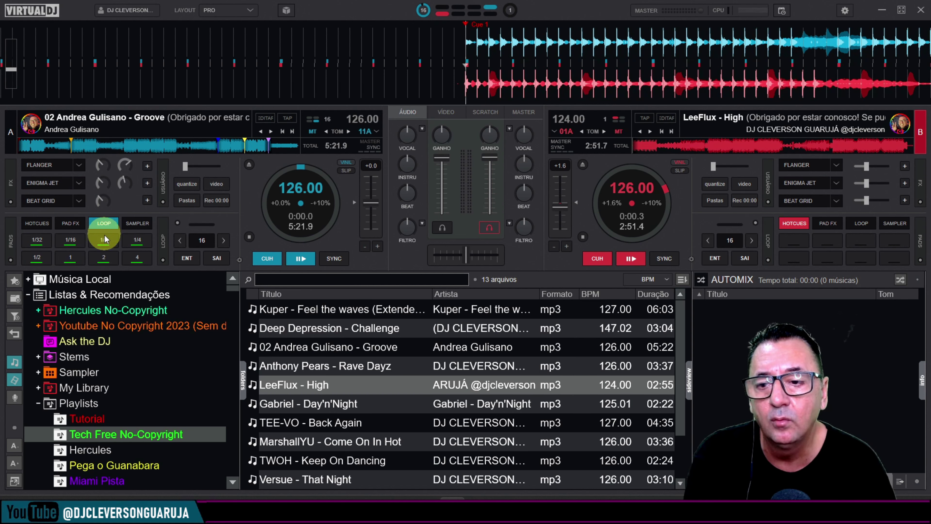
Step: Trigger loops of 4, 2, 1 and 1/2 beats on deck A, ending with a 4-beat loop
{"action": "left_click", "coordinate": [138, 262]}
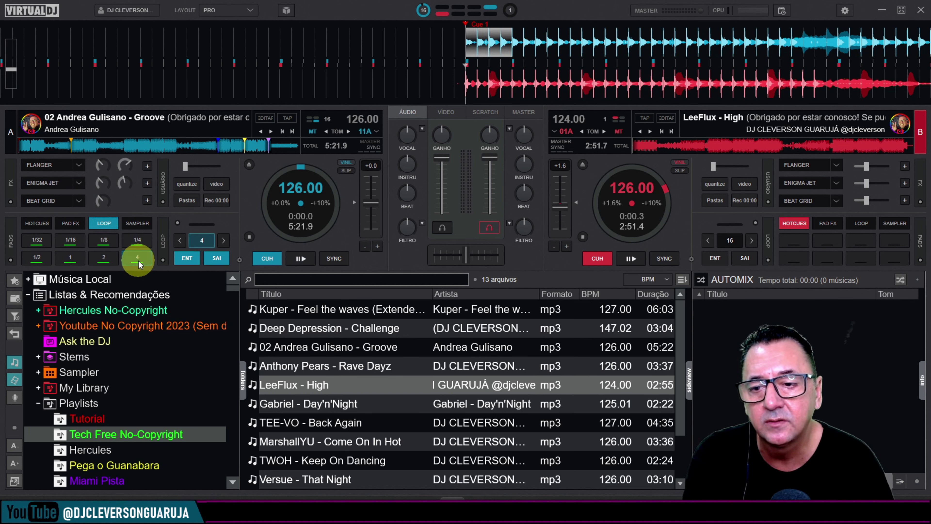
{"action": "left_click", "coordinate": [105, 260]}
{"action": "left_click", "coordinate": [80, 263]}
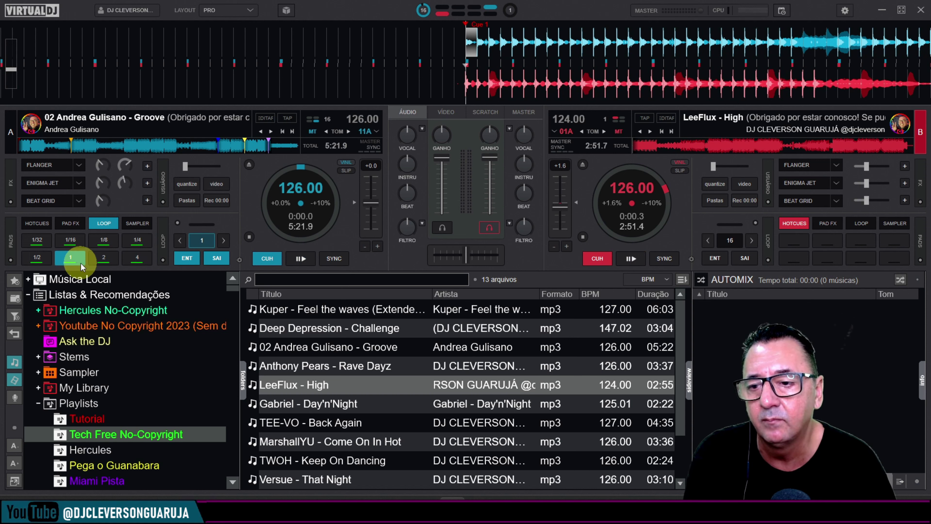
{"action": "left_click", "coordinate": [38, 261]}
{"action": "left_click", "coordinate": [136, 259]}
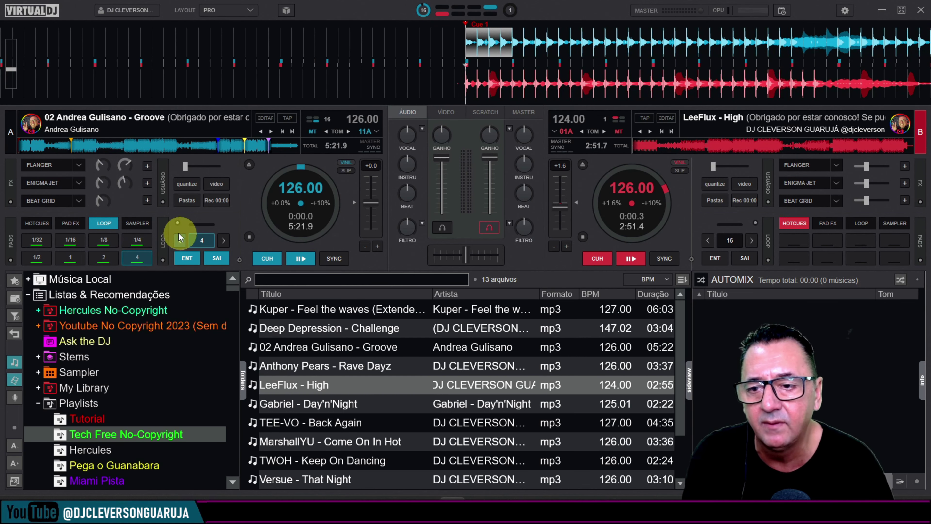
Step: Return deck A to its second pad page and assign Pad FX to that page
{"action": "left_click", "coordinate": [66, 226]}
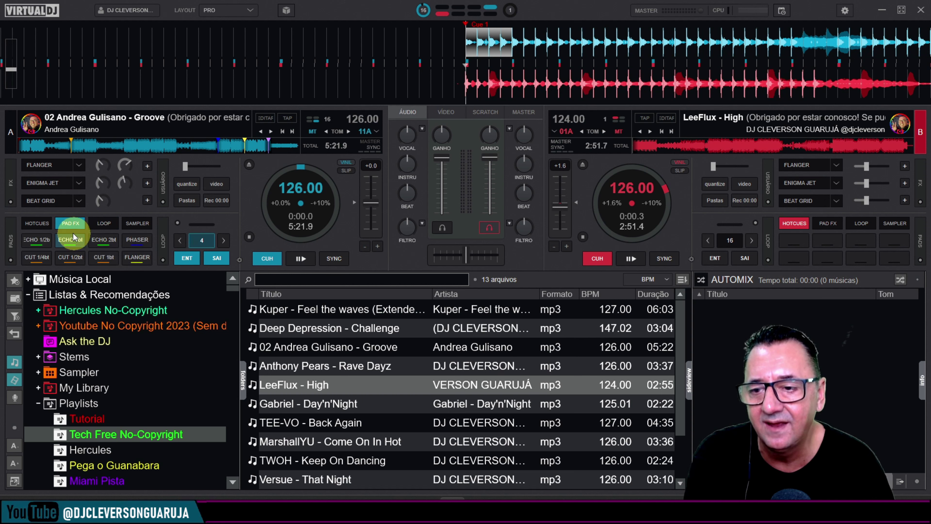
{"action": "left_click", "coordinate": [50, 256]}
{"action": "left_click", "coordinate": [73, 225]}
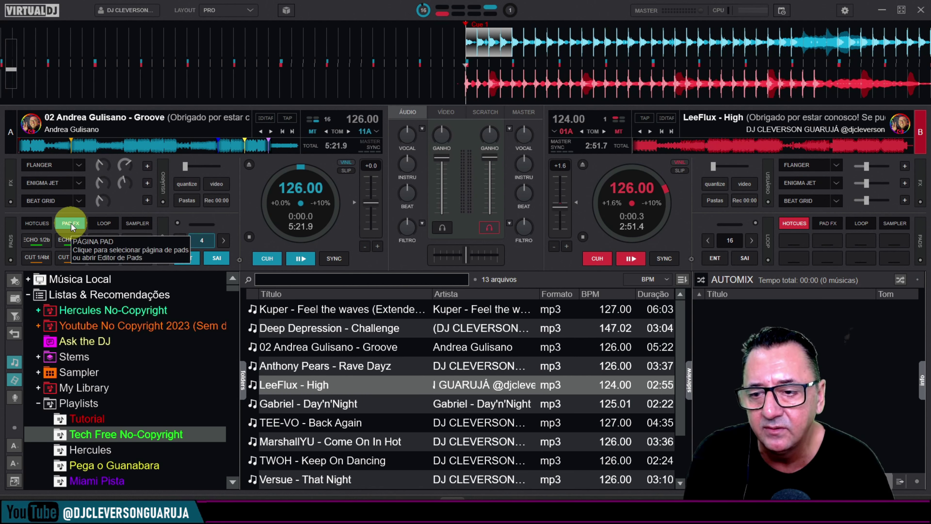
{"action": "right_click", "coordinate": [71, 223]}
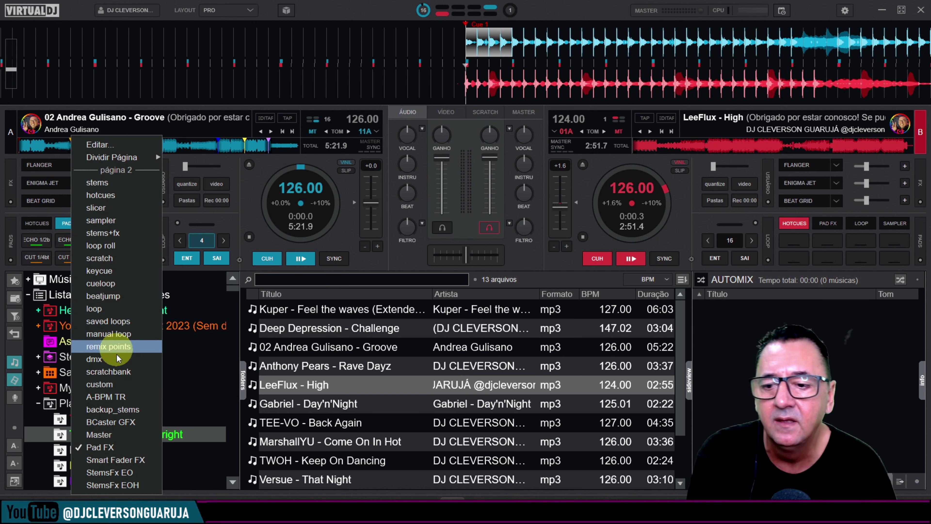
{"action": "left_click", "coordinate": [106, 447]}
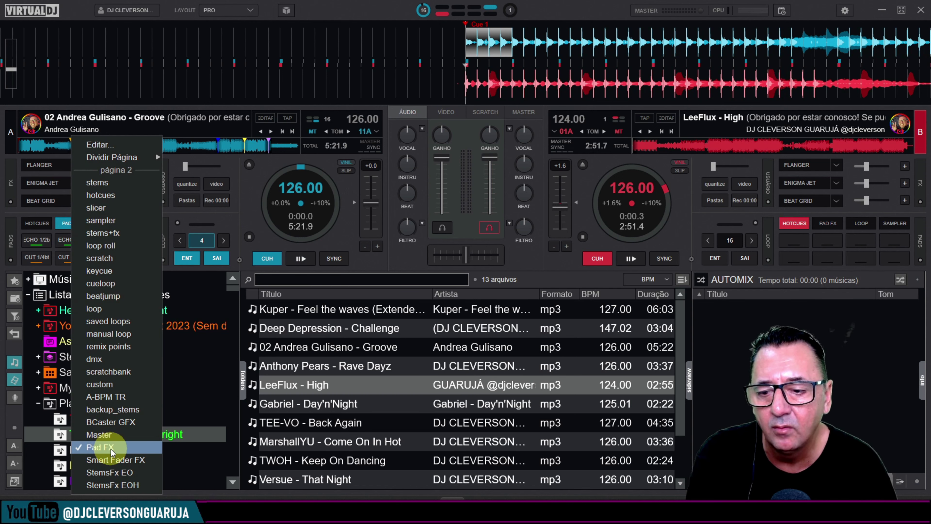
{"action": "left_click", "coordinate": [107, 449]}
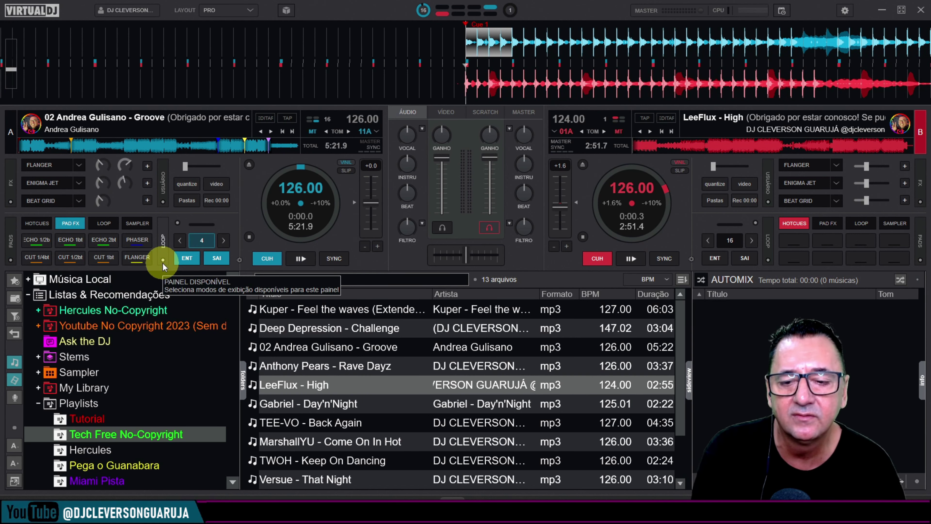
Step: Release the loop on deck A, play its track and turn on the ECHO 1/2bt pad effect
{"action": "left_click", "coordinate": [201, 239]}
{"action": "left_click", "coordinate": [301, 259]}
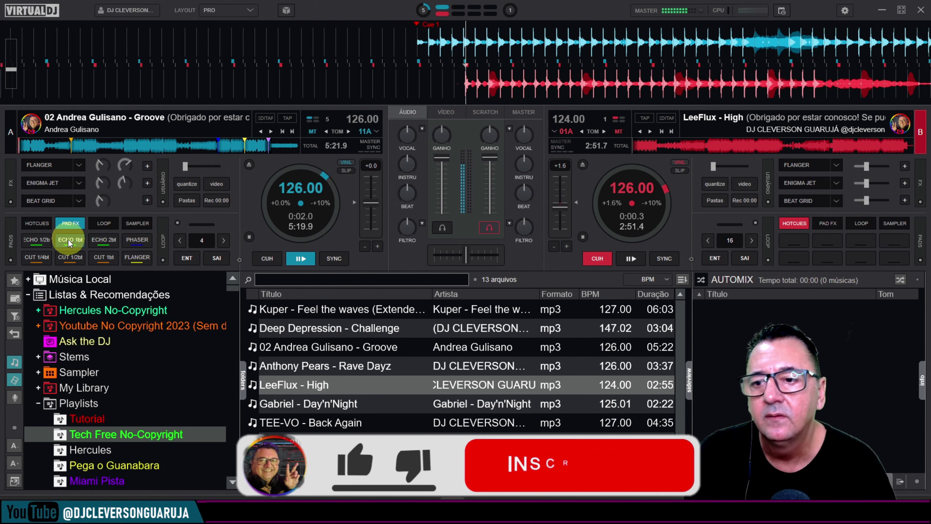
{"action": "left_click", "coordinate": [39, 242]}
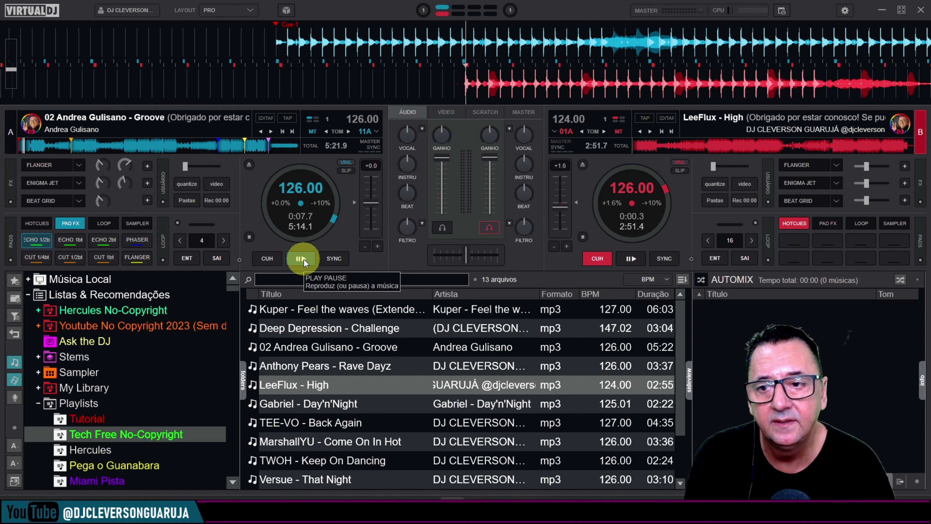
Step: Play deck A's track with the ECHO 1bt pad effect and with ECHO 2bt, pausing the deck after each
{"action": "left_click", "coordinate": [301, 259]}
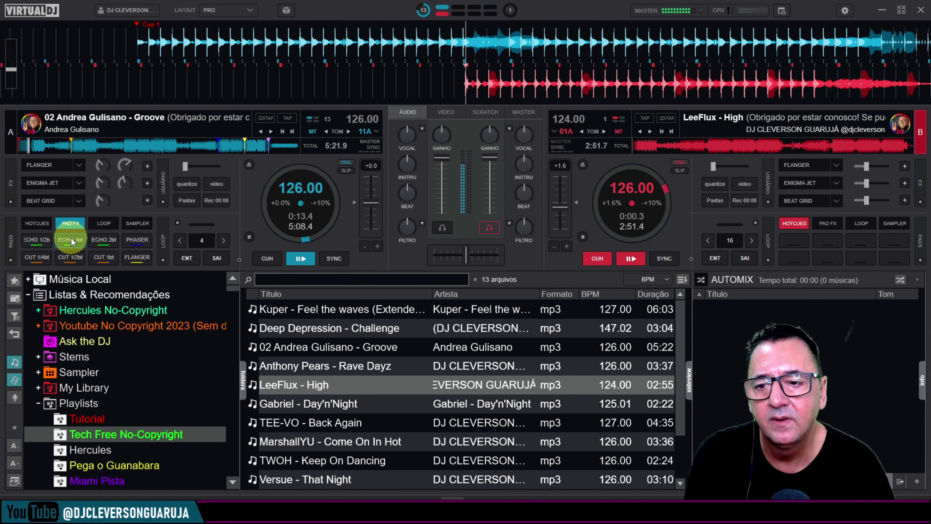
{"action": "left_click", "coordinate": [299, 261]}
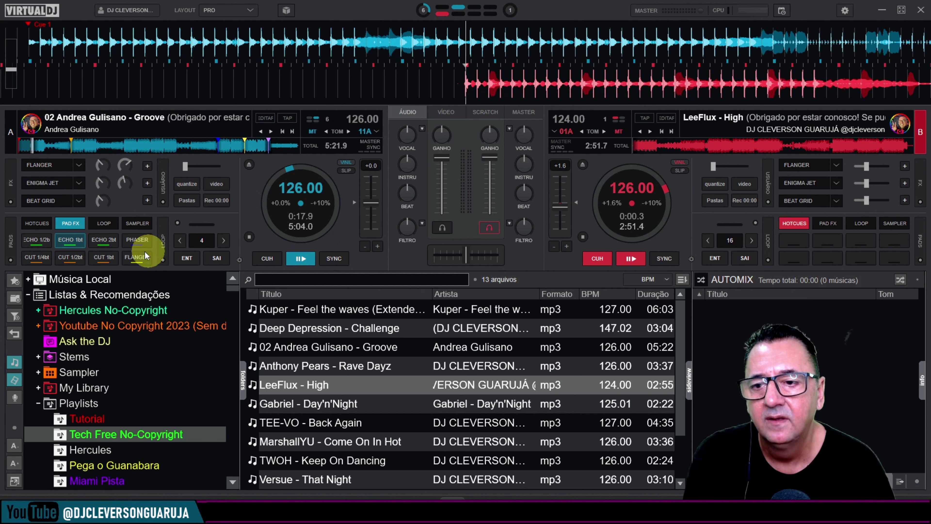
{"action": "left_click", "coordinate": [104, 240]}
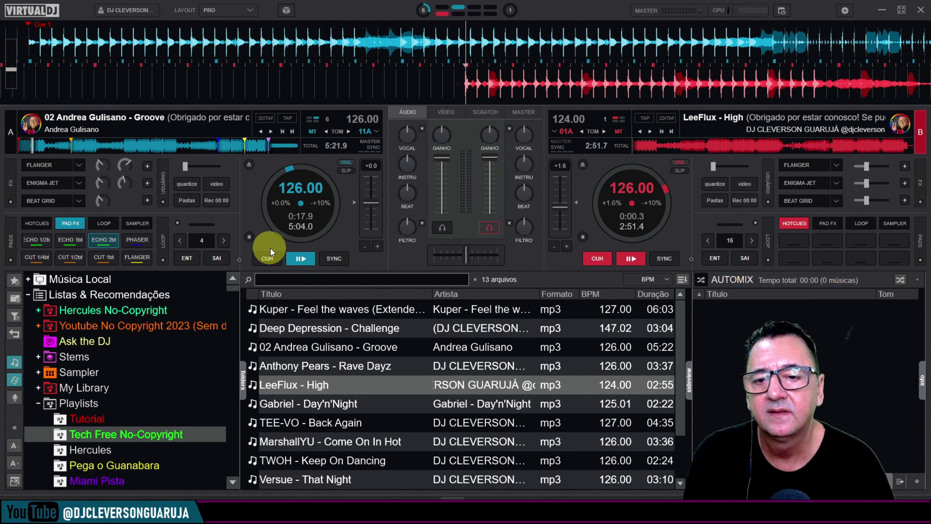
{"action": "left_click", "coordinate": [300, 256]}
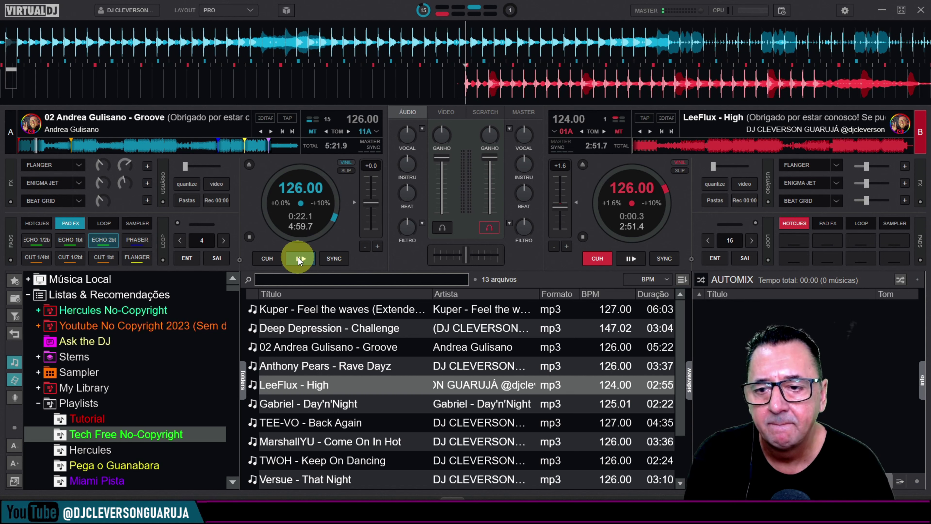
Step: Try the PHASER and ECHO 1bt pad effects on deck A's playing track and pause the deck
{"action": "left_click", "coordinate": [147, 239]}
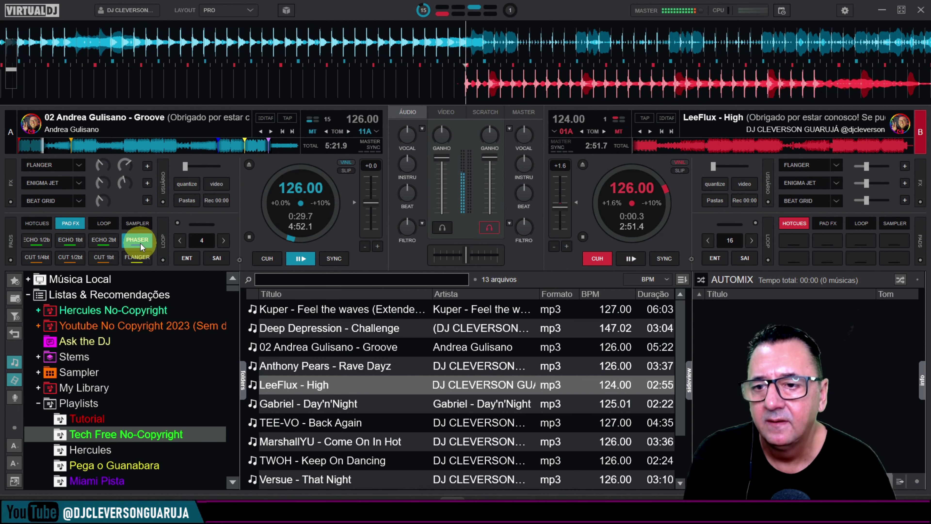
{"action": "left_click", "coordinate": [71, 241]}
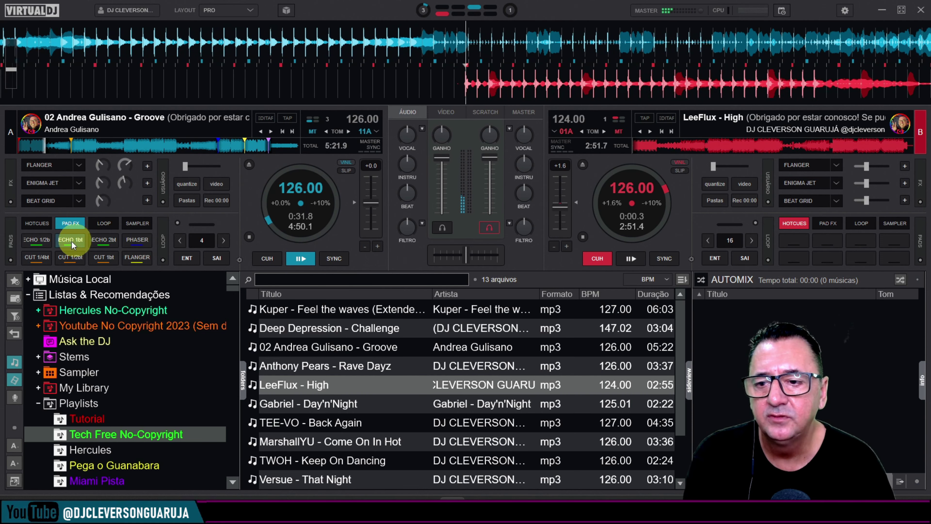
{"action": "left_click", "coordinate": [297, 258]}
{"action": "left_click", "coordinate": [79, 261]}
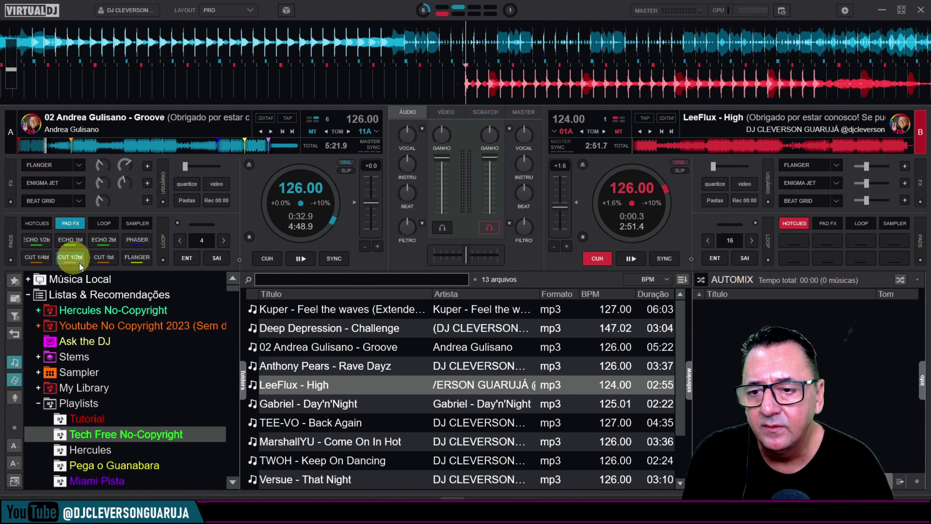
{"action": "left_click", "coordinate": [91, 241]}
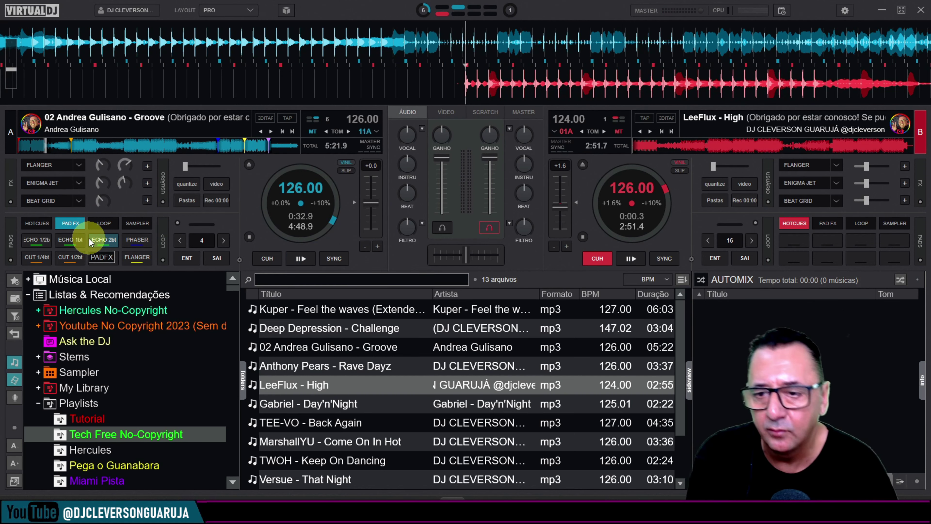
{"action": "left_click", "coordinate": [135, 243]}
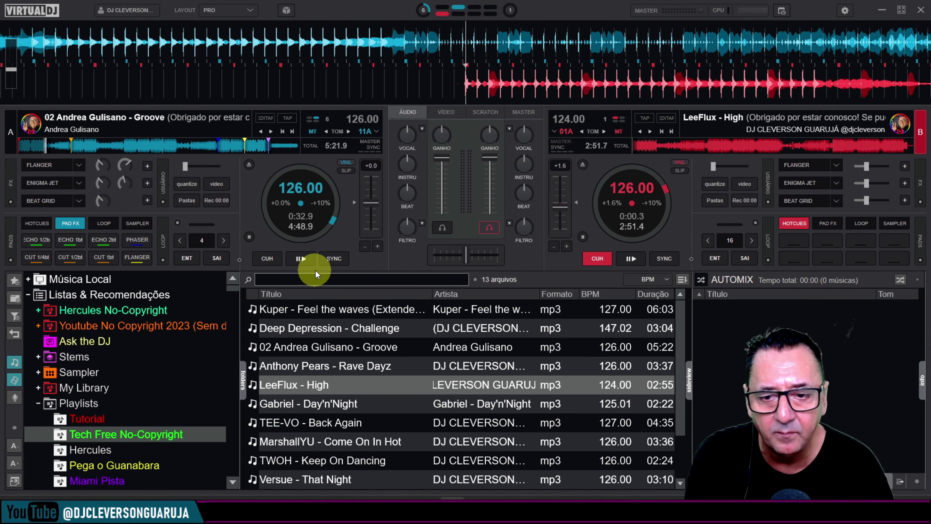
Step: Play deck A's track and try the PHASER, CUT 1/4bt, CUT 1/2bt and CUT 1bt pad effects
{"action": "left_click", "coordinate": [306, 262]}
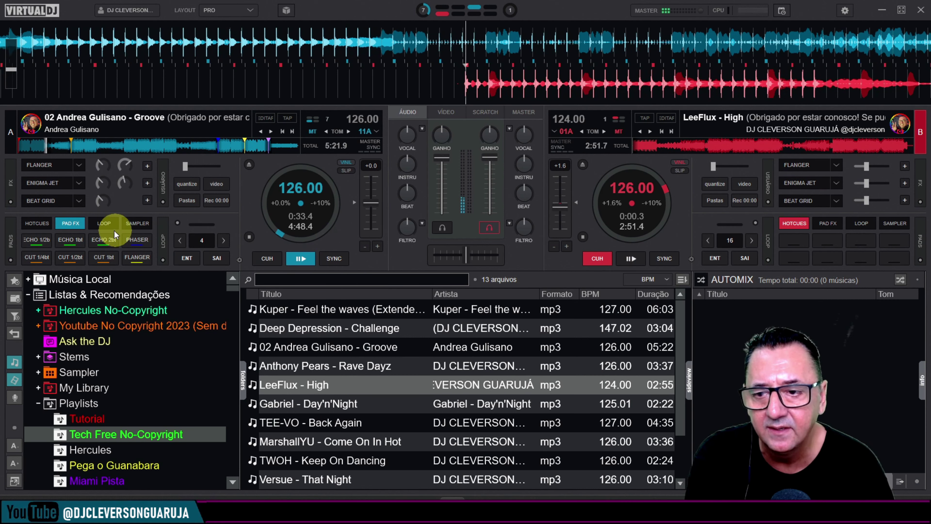
{"action": "left_click", "coordinate": [134, 242]}
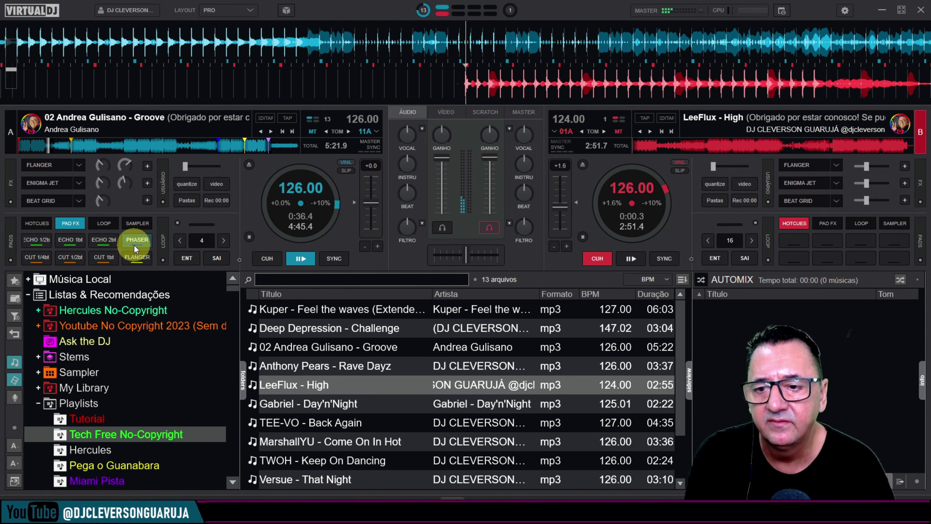
{"action": "left_click", "coordinate": [92, 258]}
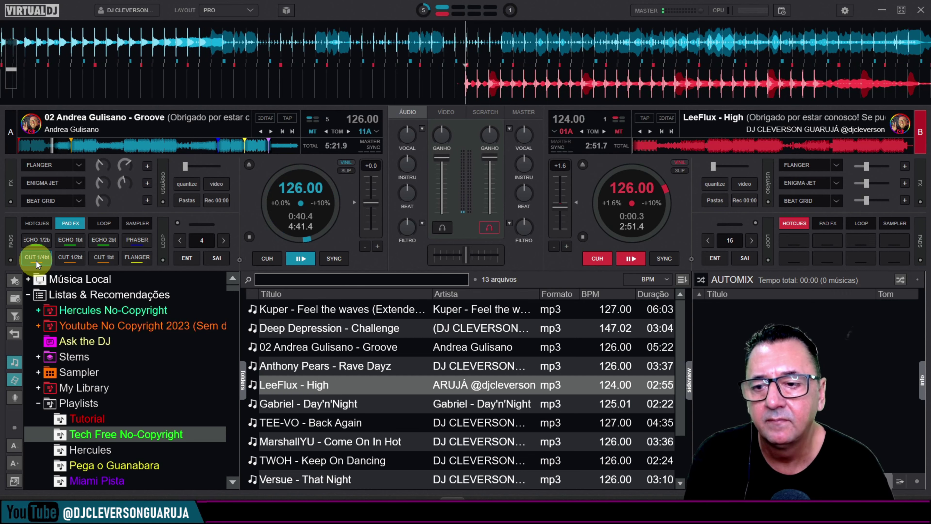
{"action": "left_click", "coordinate": [64, 259]}
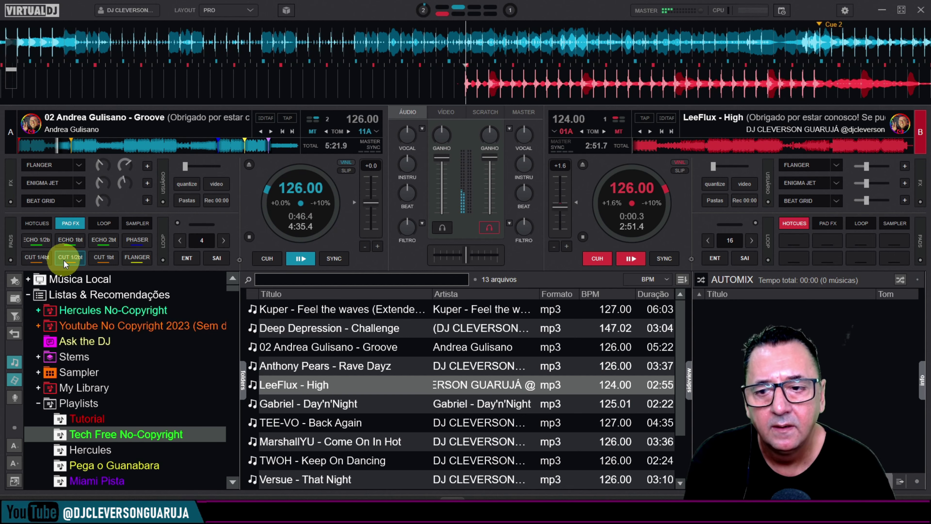
{"action": "left_click", "coordinate": [96, 261]}
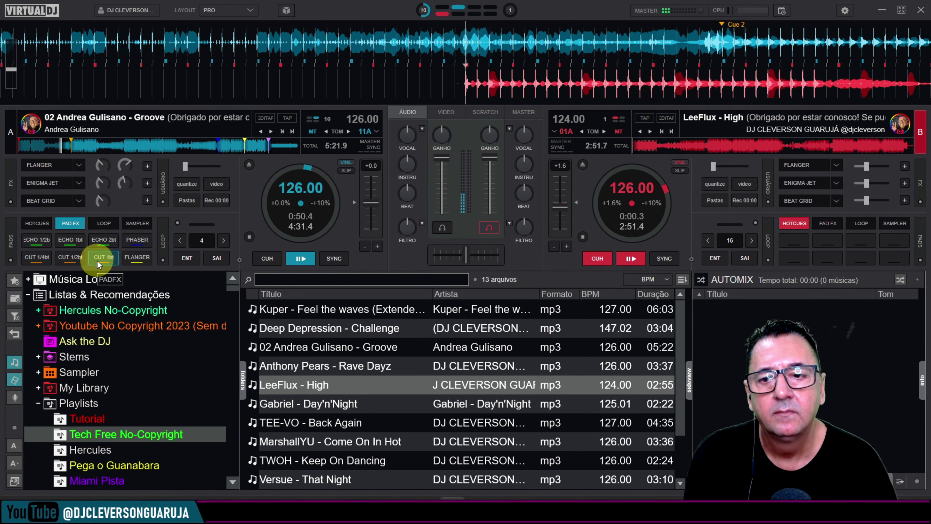
{"action": "left_click", "coordinate": [97, 260]}
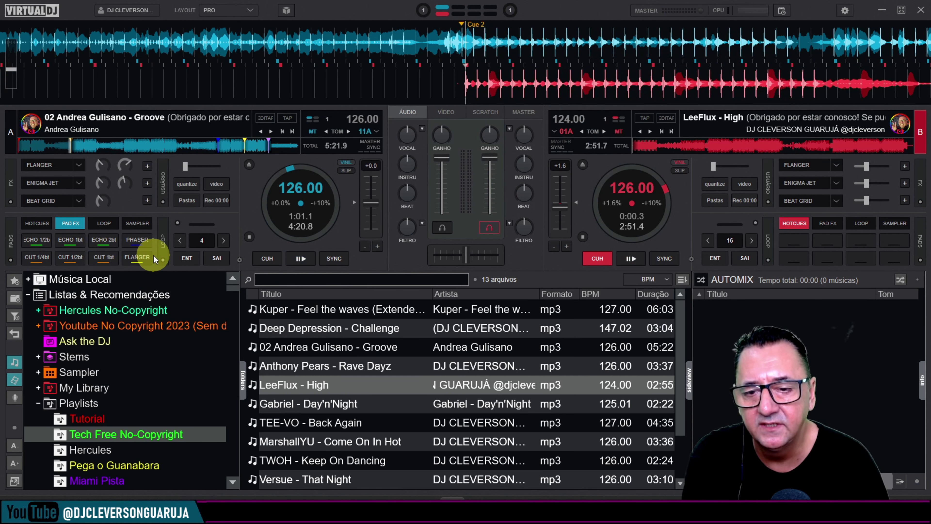
Step: Restart deck A's track from its cue, jump ahead to about 1:25 and turn on the FLANGER pad effect
{"action": "left_click", "coordinate": [267, 258]}
{"action": "left_click", "coordinate": [299, 259]}
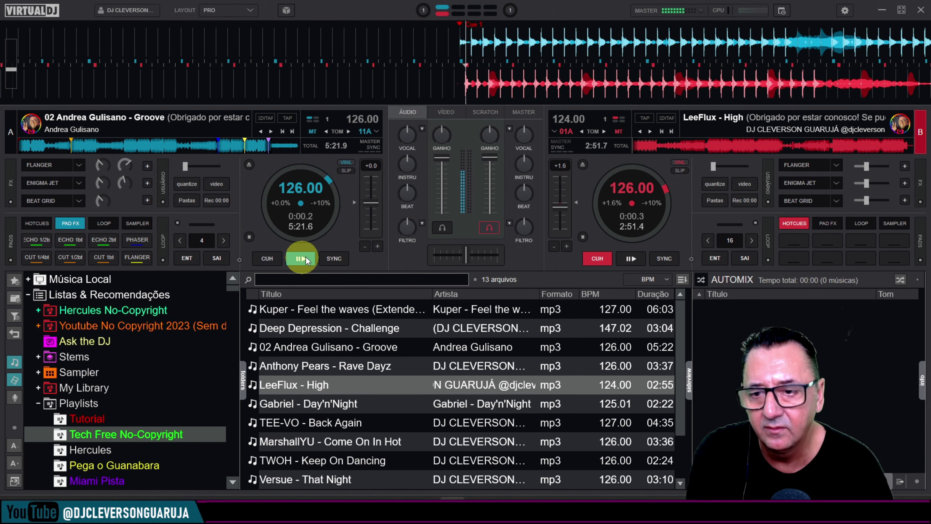
{"action": "left_click", "coordinate": [135, 257]}
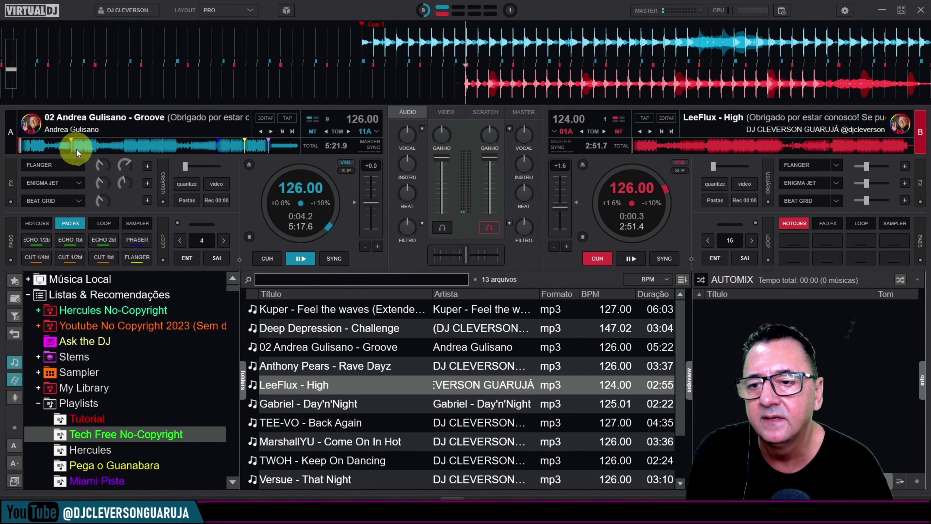
{"action": "left_click", "coordinate": [93, 149]}
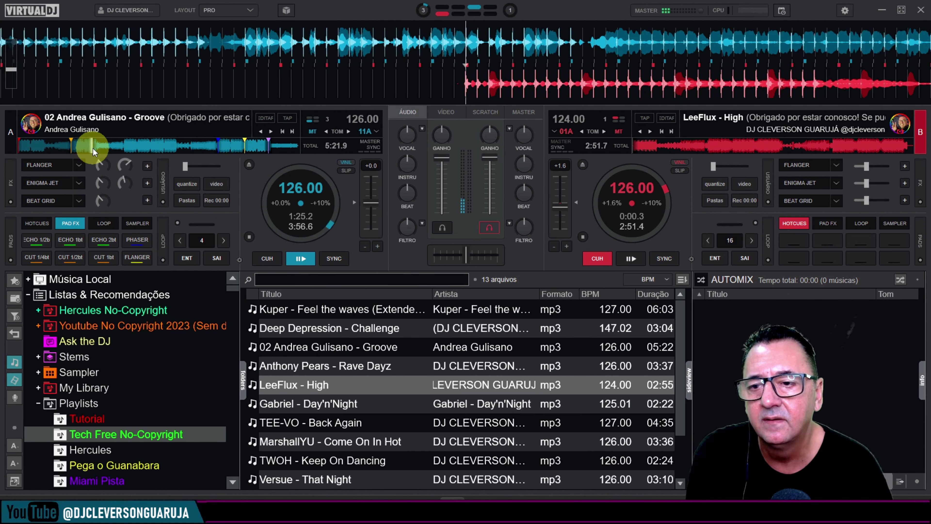
{"action": "left_click", "coordinate": [146, 259]}
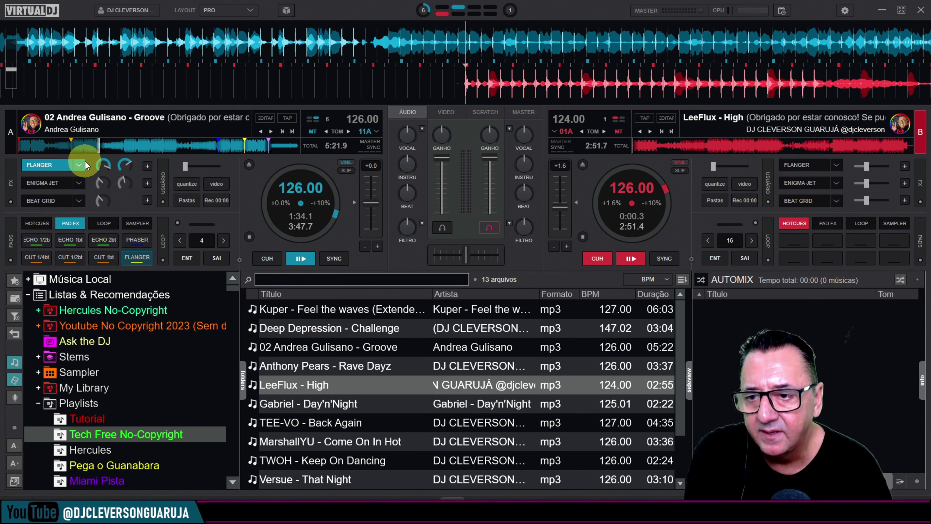
Step: Adjust deck A's flanger strength to about 87%, play the track and switch the FLANGER pad effect on and off
{"action": "mouse_move", "coordinate": [99, 166]}
{"action": "left_mouse_down"}
{"action": "mouse_move", "coordinate": [86, 182]}
{"action": "mouse_move", "coordinate": [104, 178]}
{"action": "left_mouse_up"}
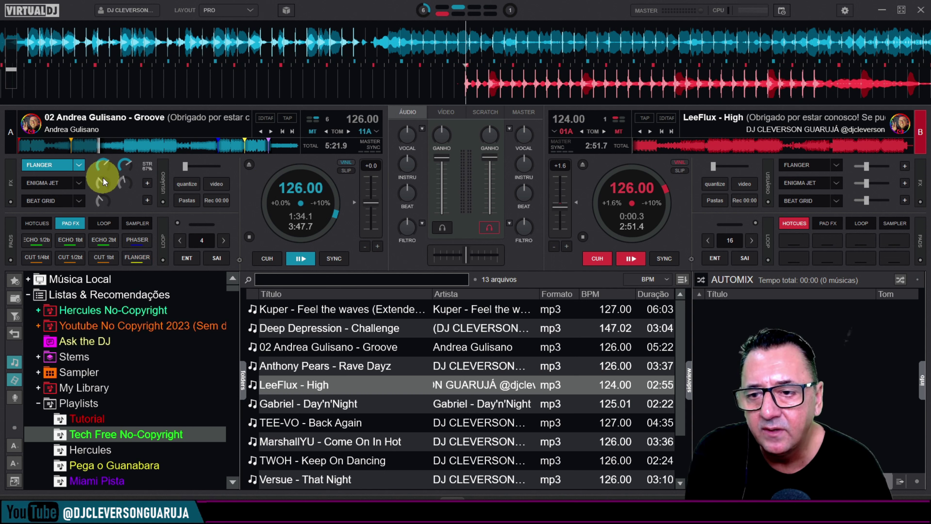
{"action": "left_click", "coordinate": [297, 259]}
{"action": "left_click_drag", "start_coordinate": [103, 168], "coordinate": [128, 172]}
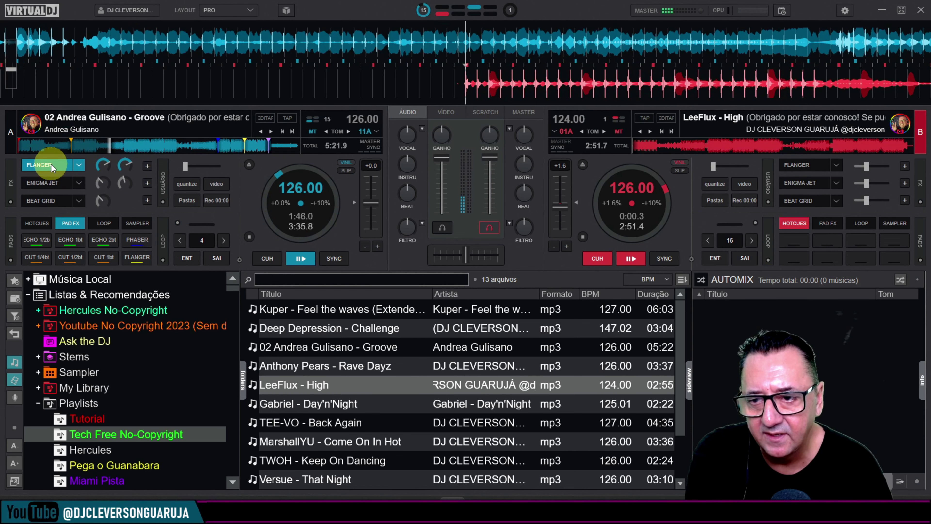
{"action": "left_click", "coordinate": [140, 255]}
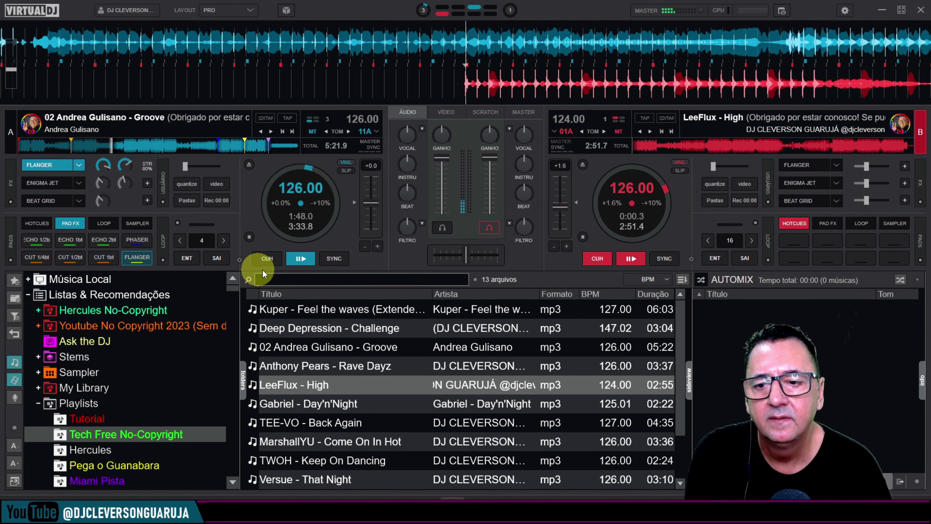
{"action": "left_click", "coordinate": [141, 258]}
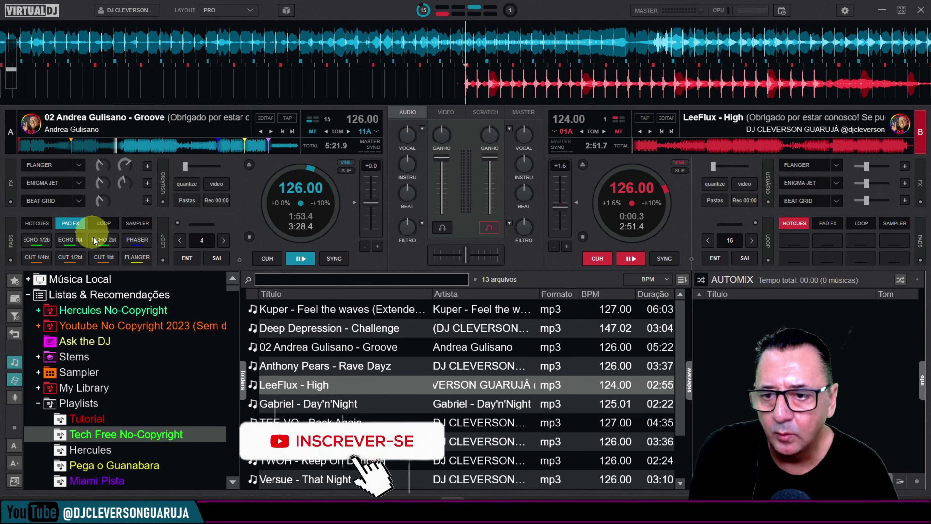
Step: Resume deck A's track, apply the FLANGER pad effect for a few seconds and turn it off
{"action": "left_click", "coordinate": [82, 257]}
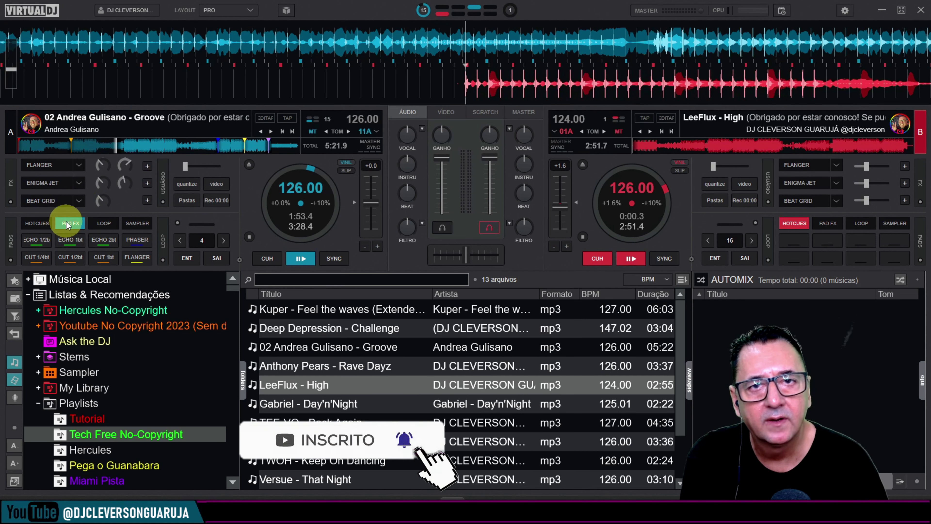
{"action": "left_click", "coordinate": [105, 239]}
{"action": "left_click", "coordinate": [296, 263]}
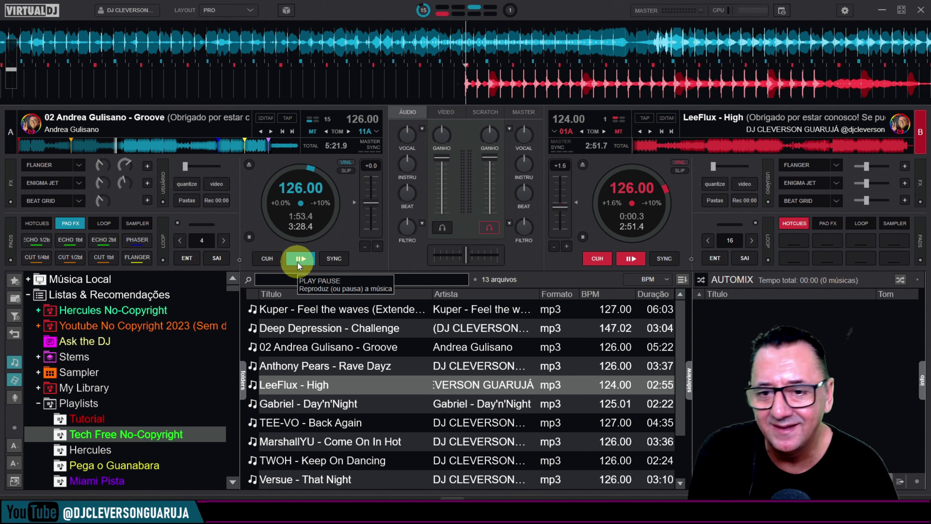
{"action": "left_click", "coordinate": [131, 261]}
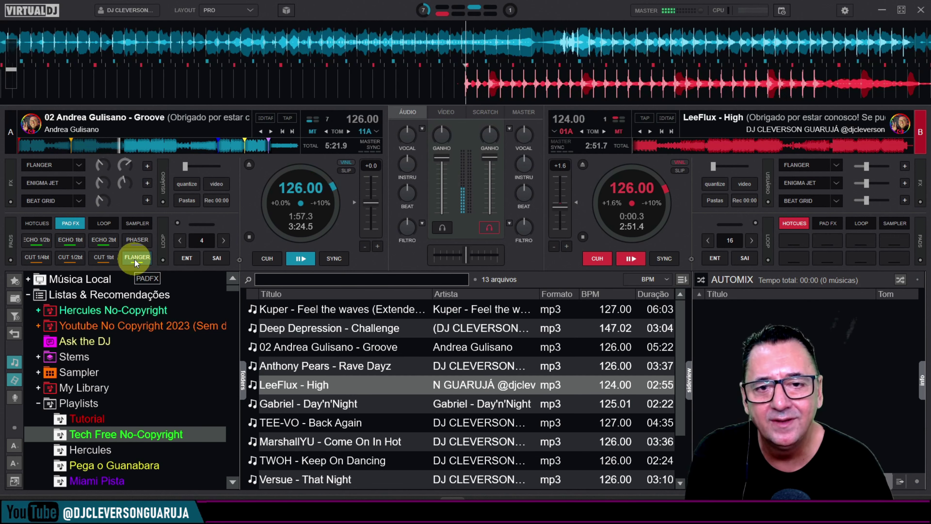
{"action": "left_click", "coordinate": [135, 259]}
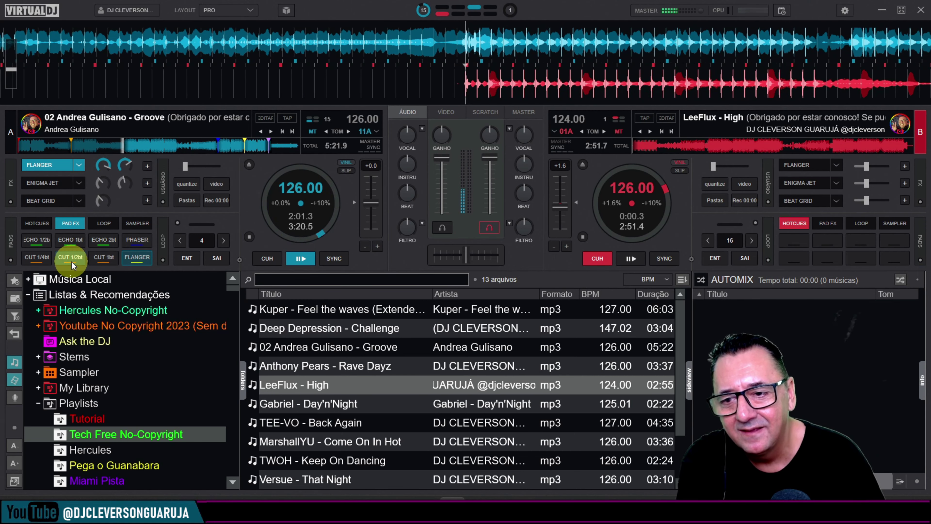
{"action": "left_click", "coordinate": [133, 259]}
{"action": "left_click", "coordinate": [301, 258]}
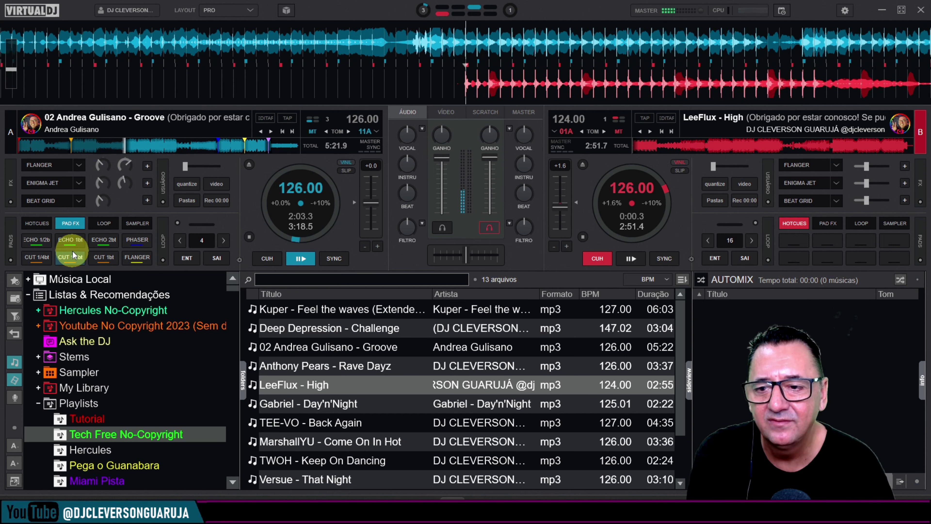
Step: Combine the ECHO 1bt and FLANGER pad effects on deck A's track, pause the deck and turn both effects off
{"action": "left_click", "coordinate": [72, 242]}
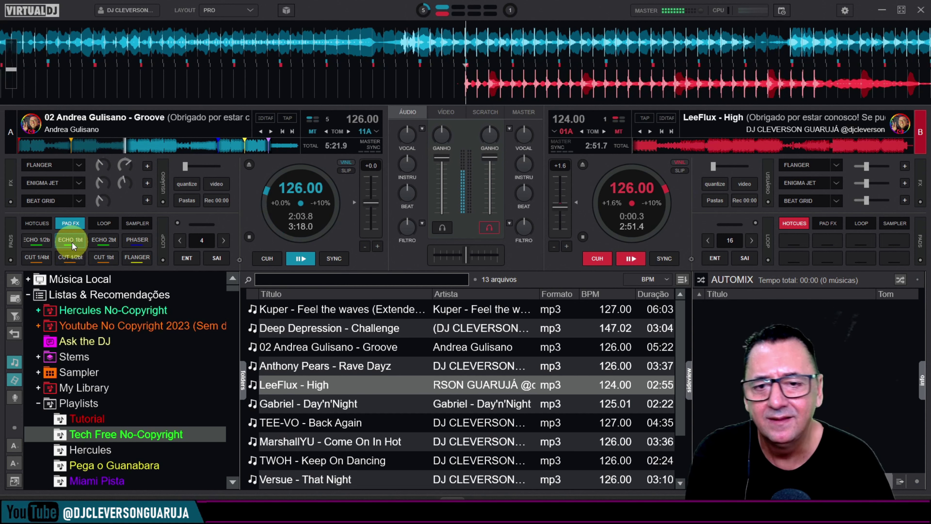
{"action": "left_click", "coordinate": [297, 258]}
{"action": "left_click", "coordinate": [297, 259]}
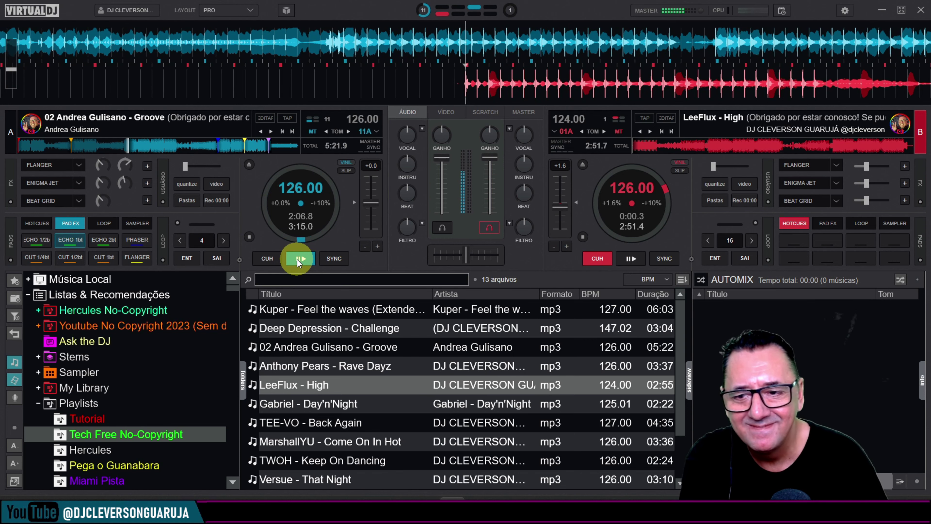
{"action": "left_click", "coordinate": [136, 257]}
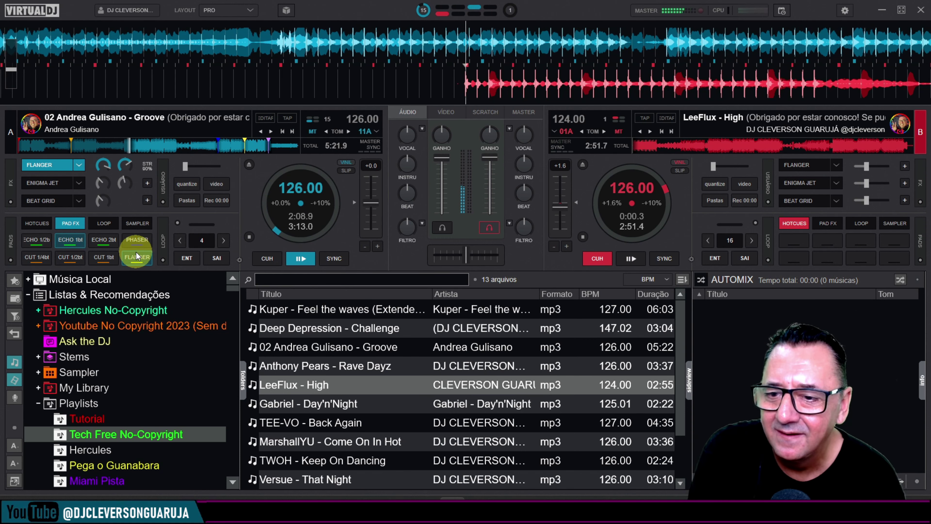
{"action": "left_click", "coordinate": [301, 259]}
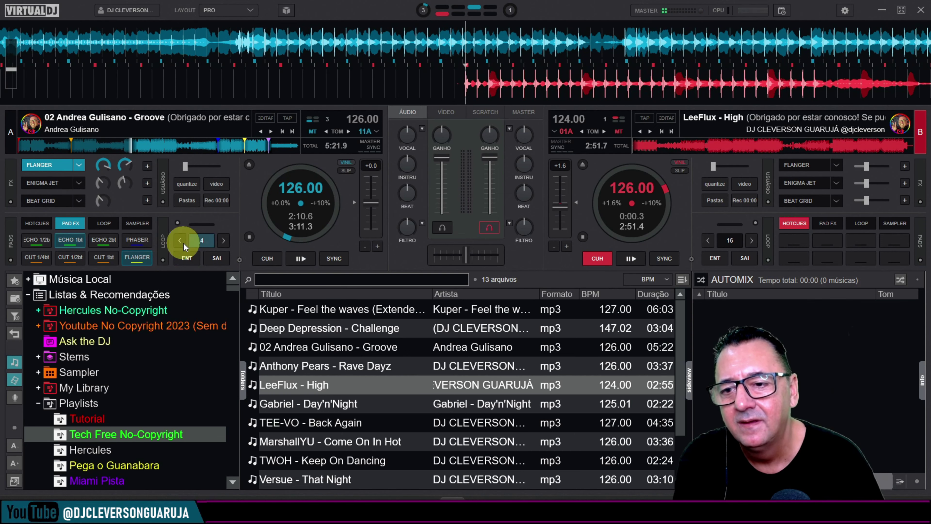
{"action": "left_click", "coordinate": [149, 257]}
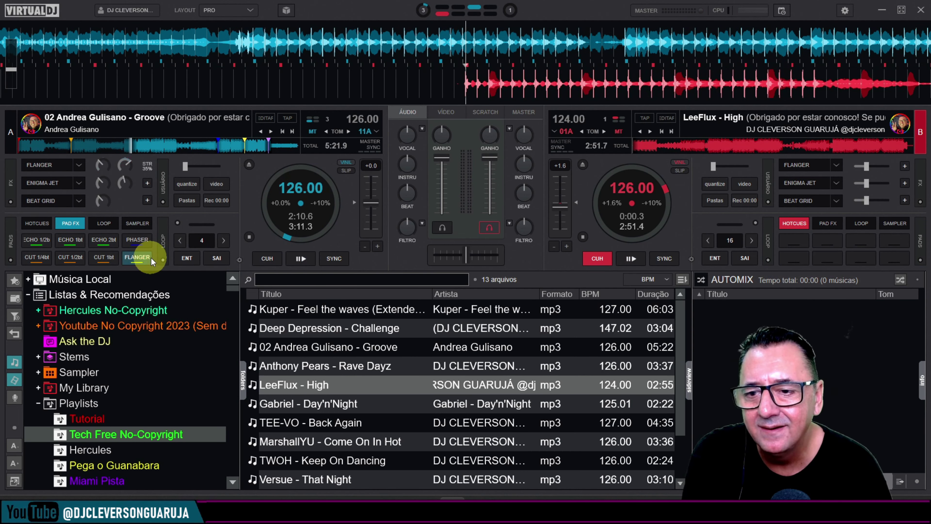